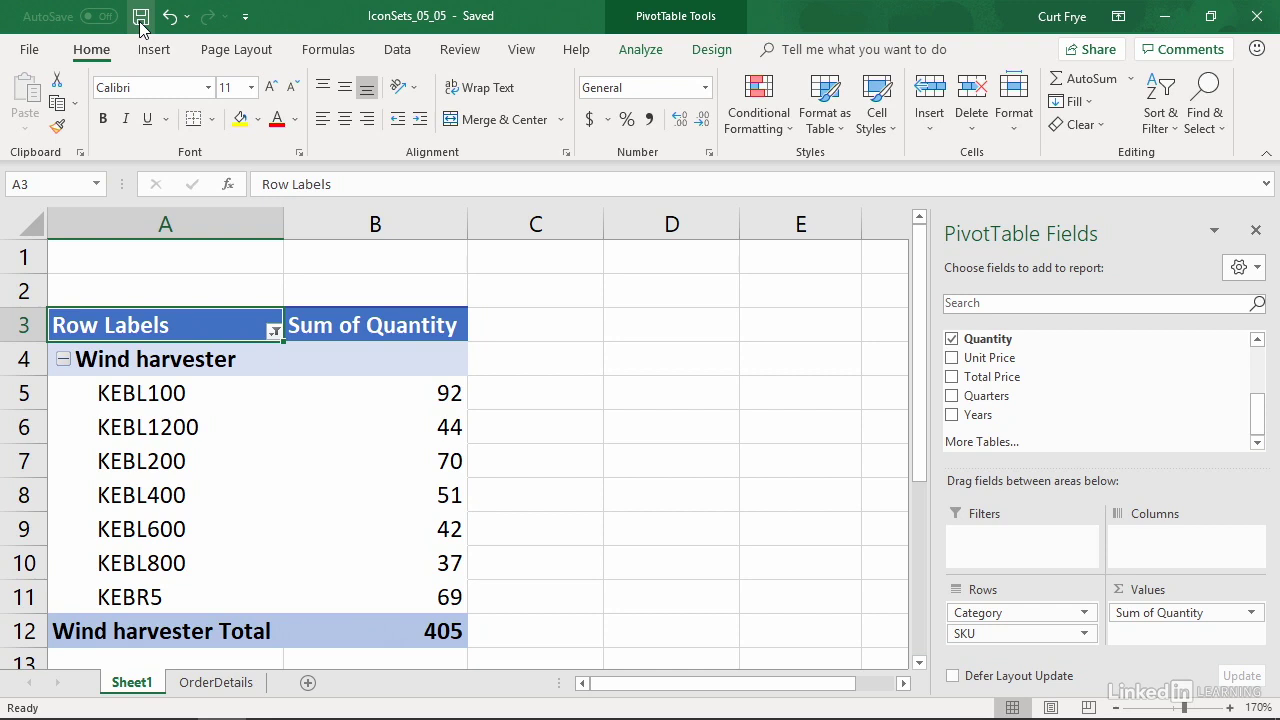
Apply the three-light rimmed traffic light icon set to the KEBL100 quantity in cell B5.
left_click(371, 392)
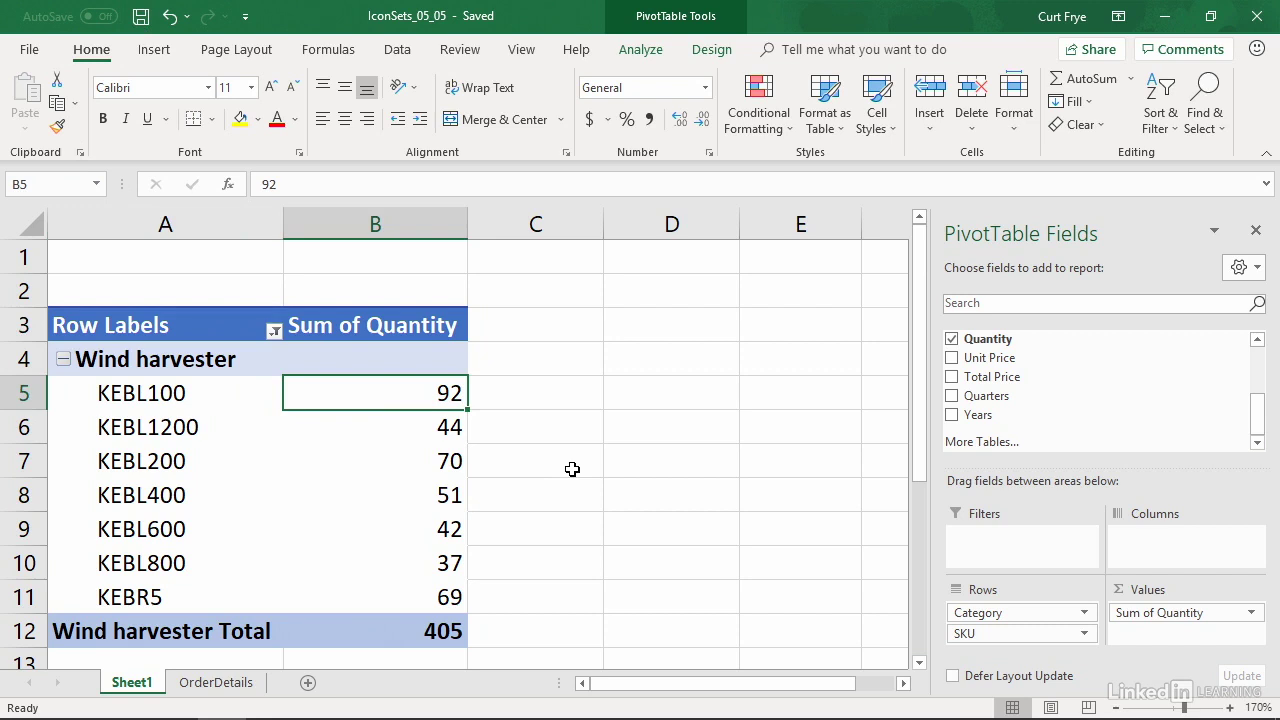
left_click(771, 128)
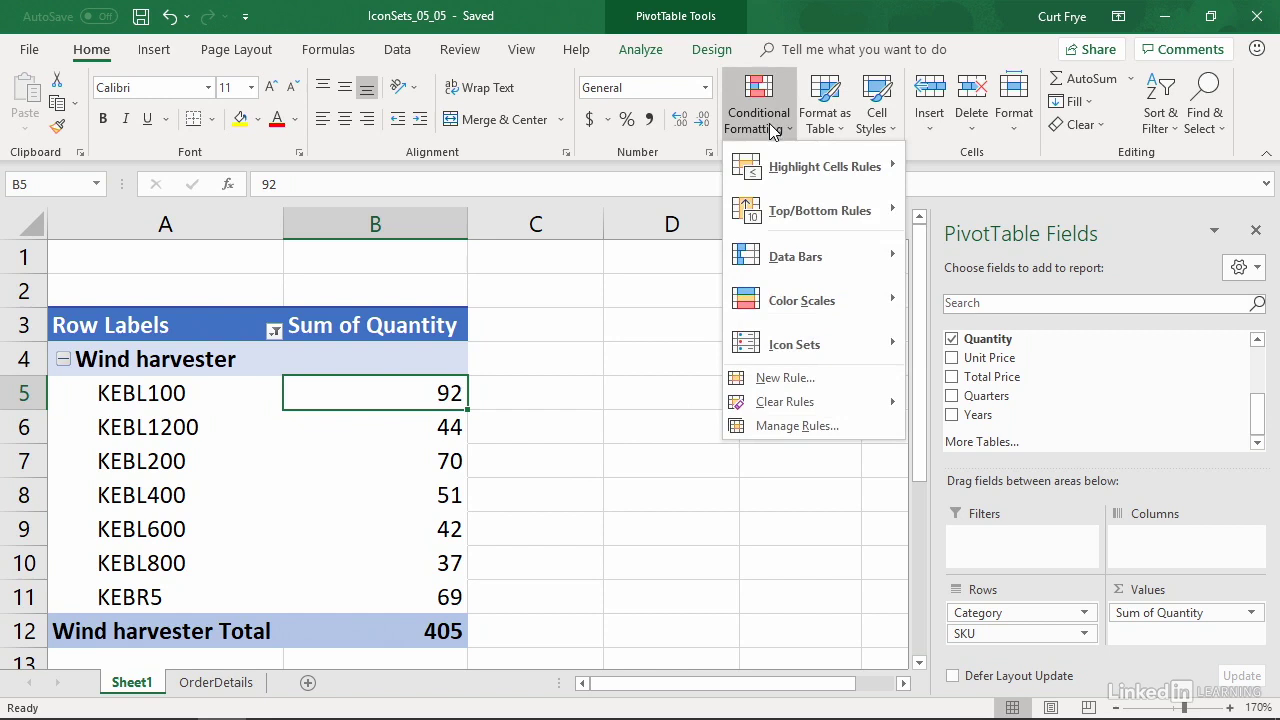
mouse_move(845, 345)
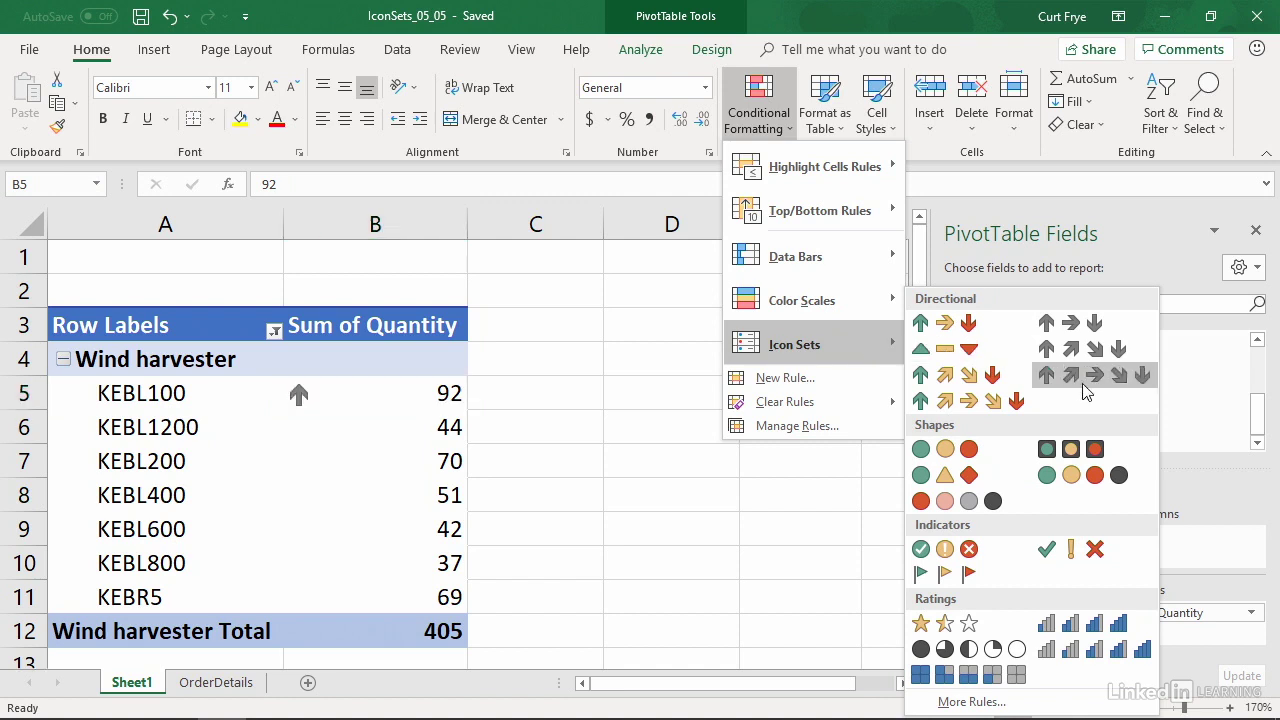
left_click(1117, 452)
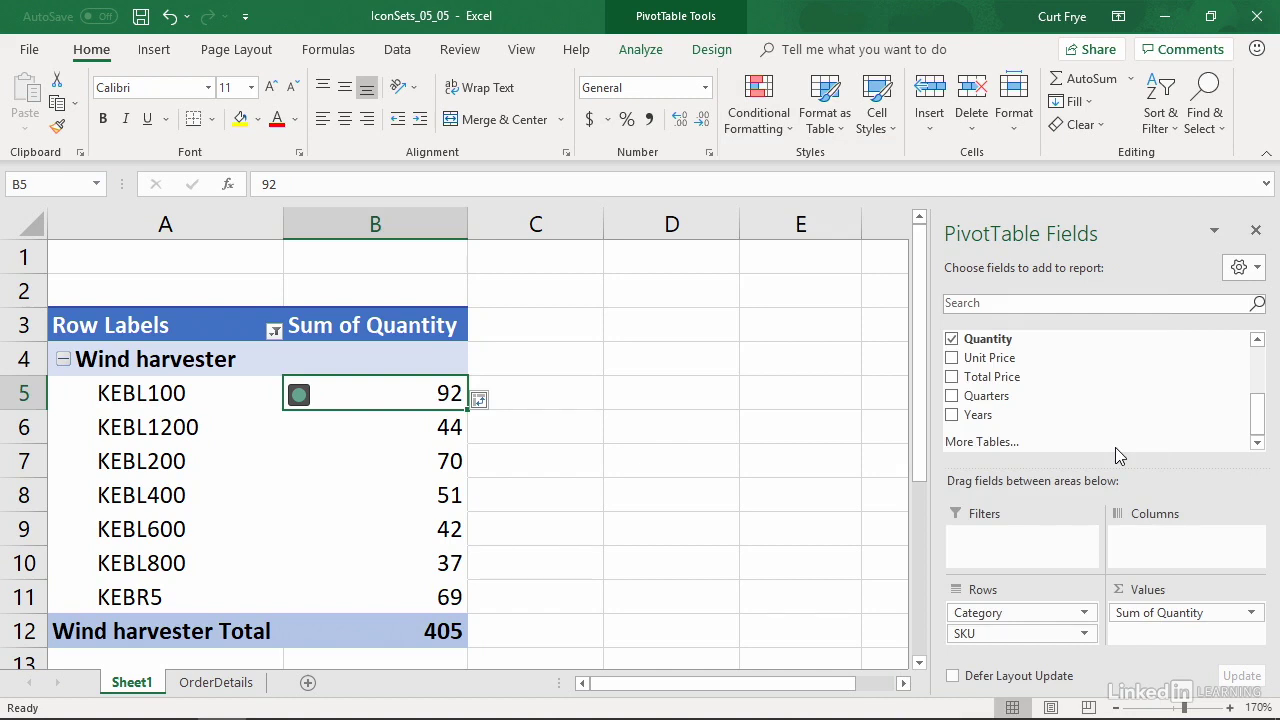
Extend the icon rule to all "Sum of Quantity" cells, then restrict it to the "Sum of Quantity" values for "SKU".
left_click(485, 402)
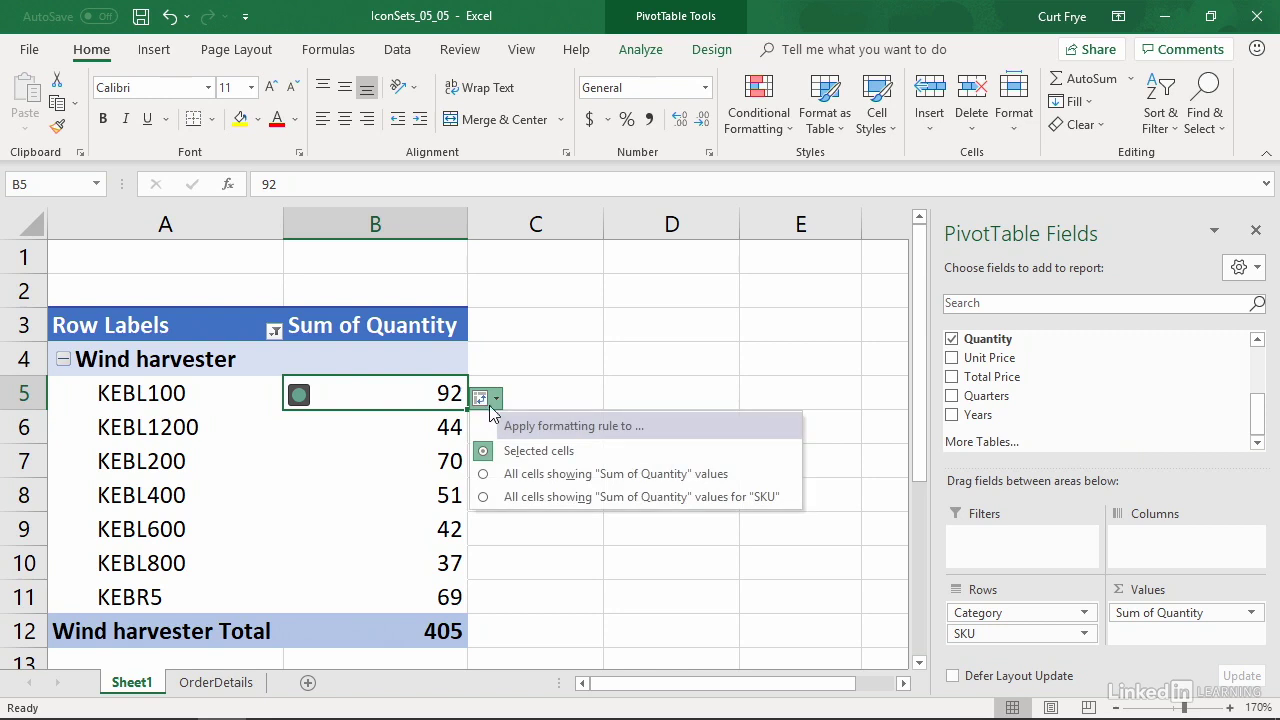
left_click(615, 473)
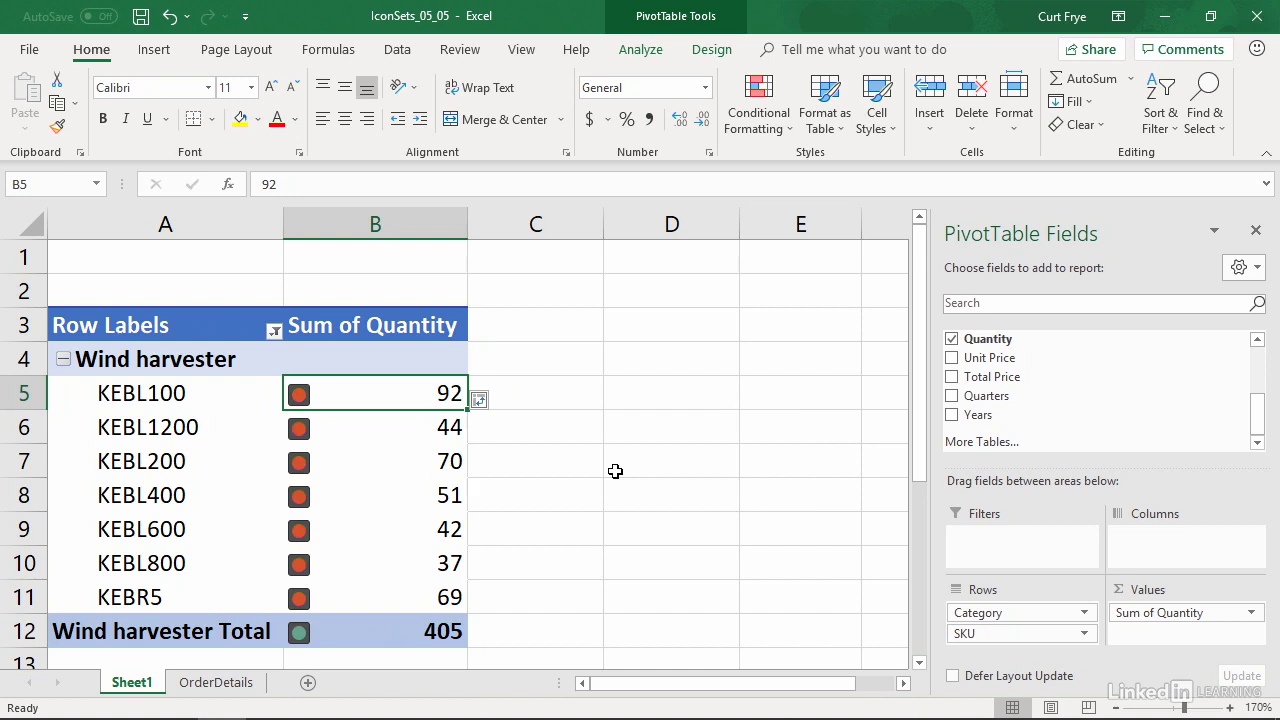
left_click(496, 399)
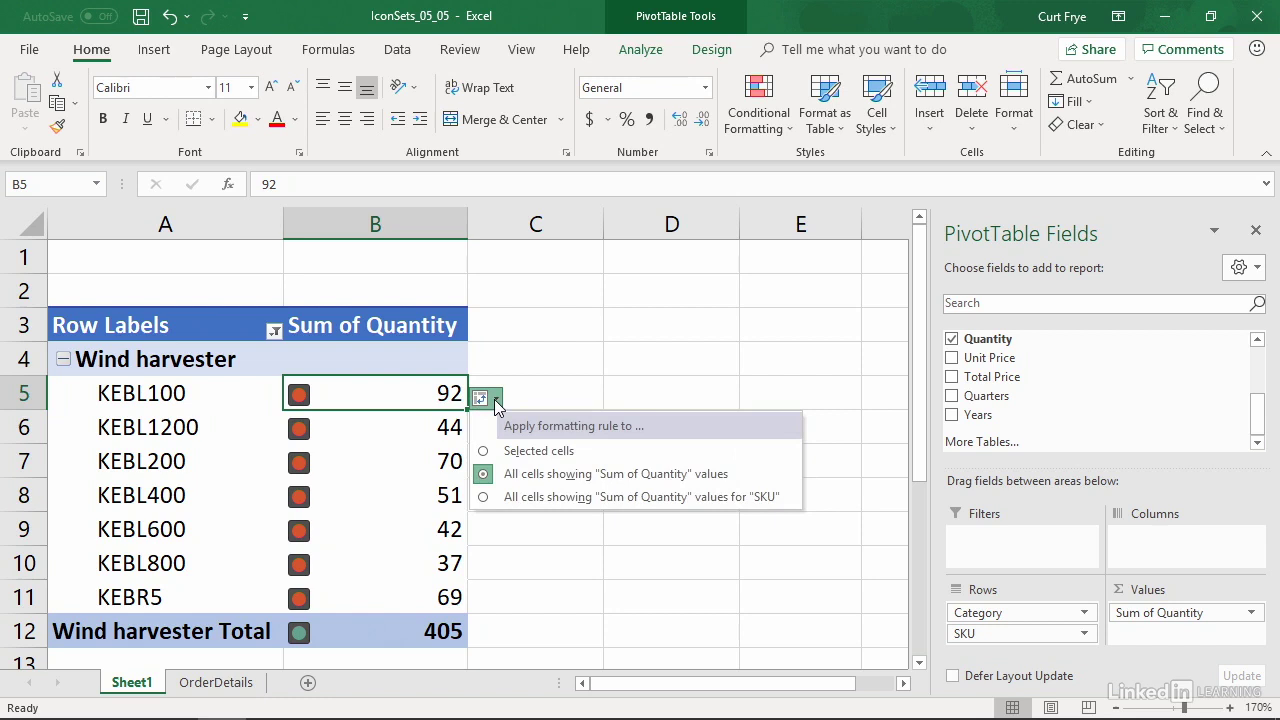
left_click(551, 497)
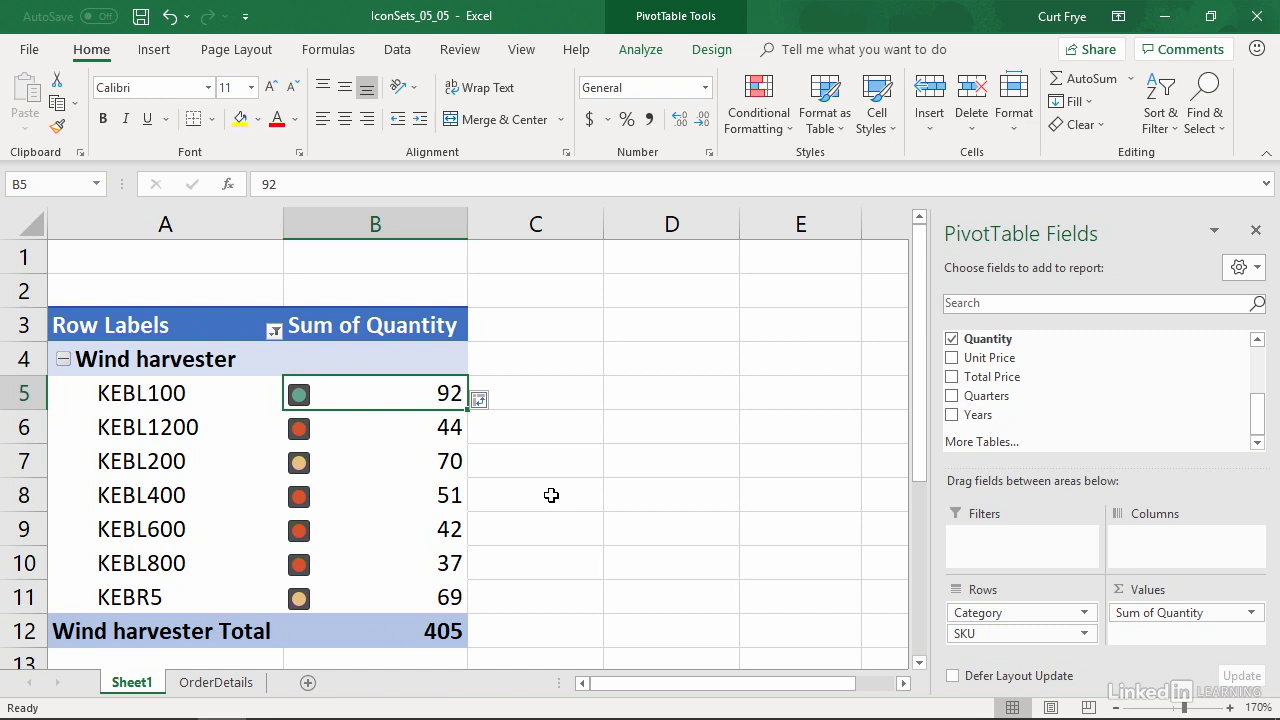
Edit the PivotTable's icon set rule so the green light starts at 50 percent, and apply the change.
left_click(771, 120)
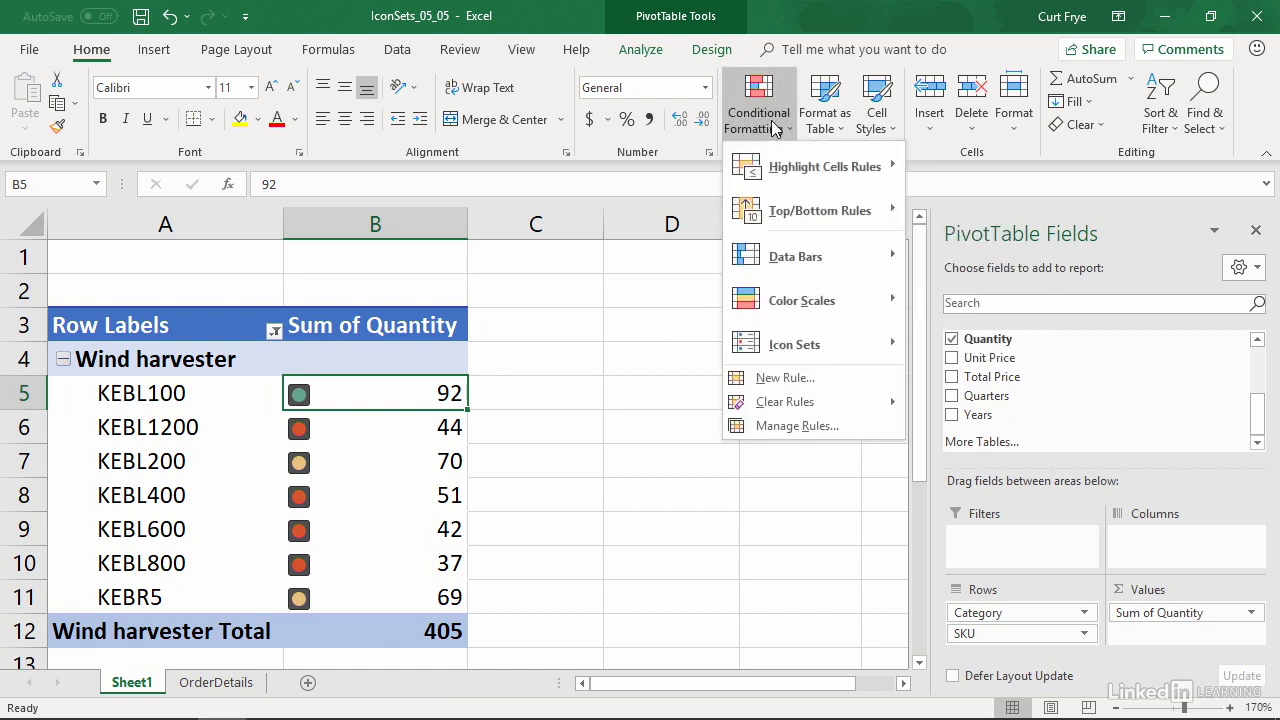
left_click(823, 427)
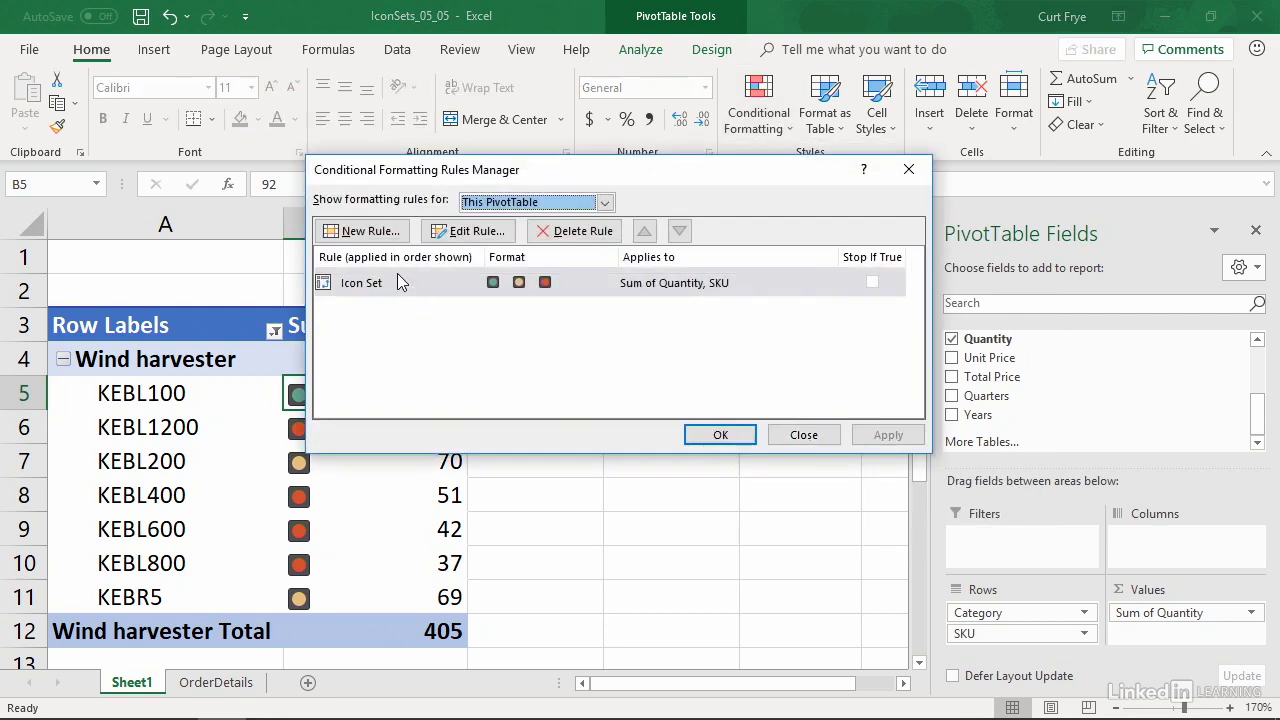
left_click(402, 284)
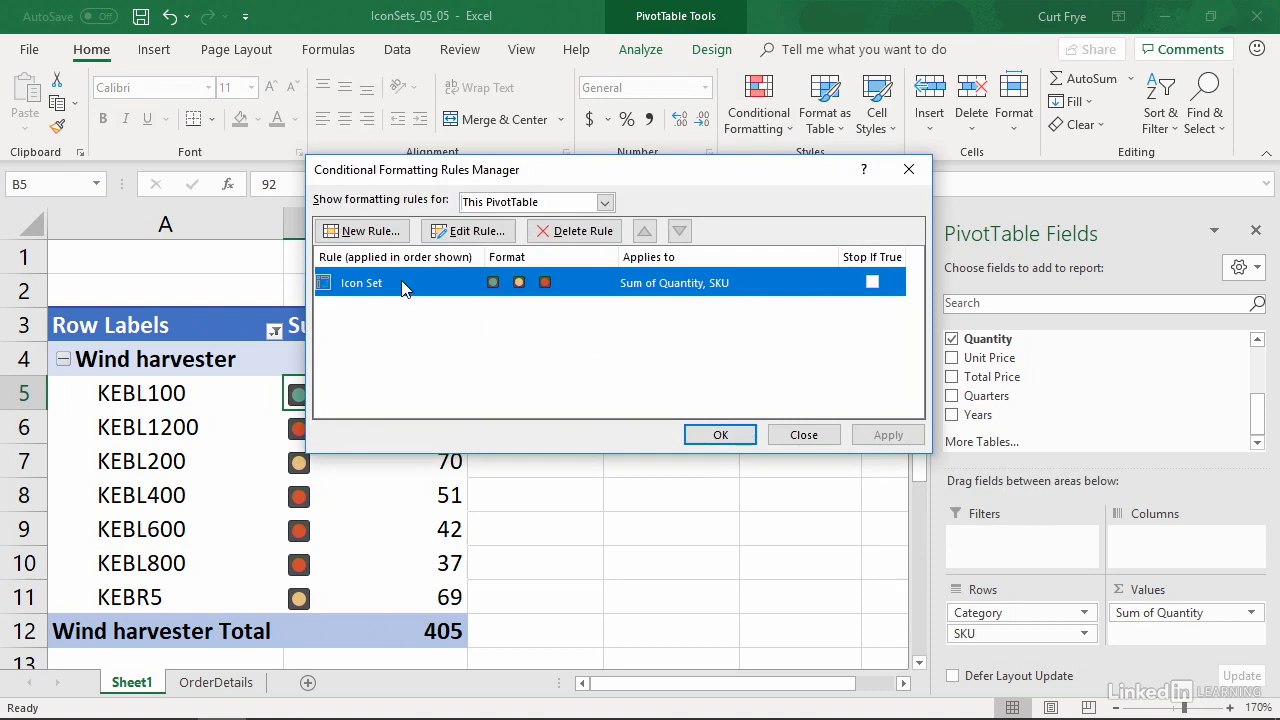
left_click(466, 232)
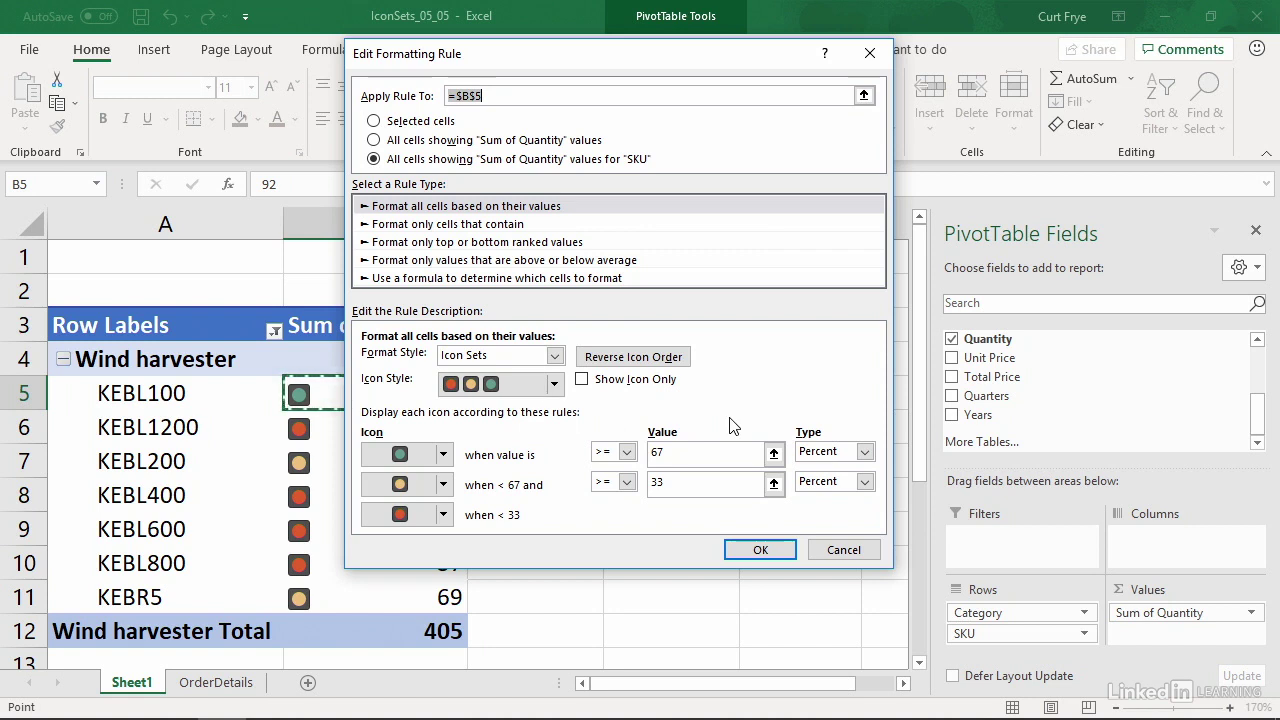
left_click_drag(660, 65, 824, 80)
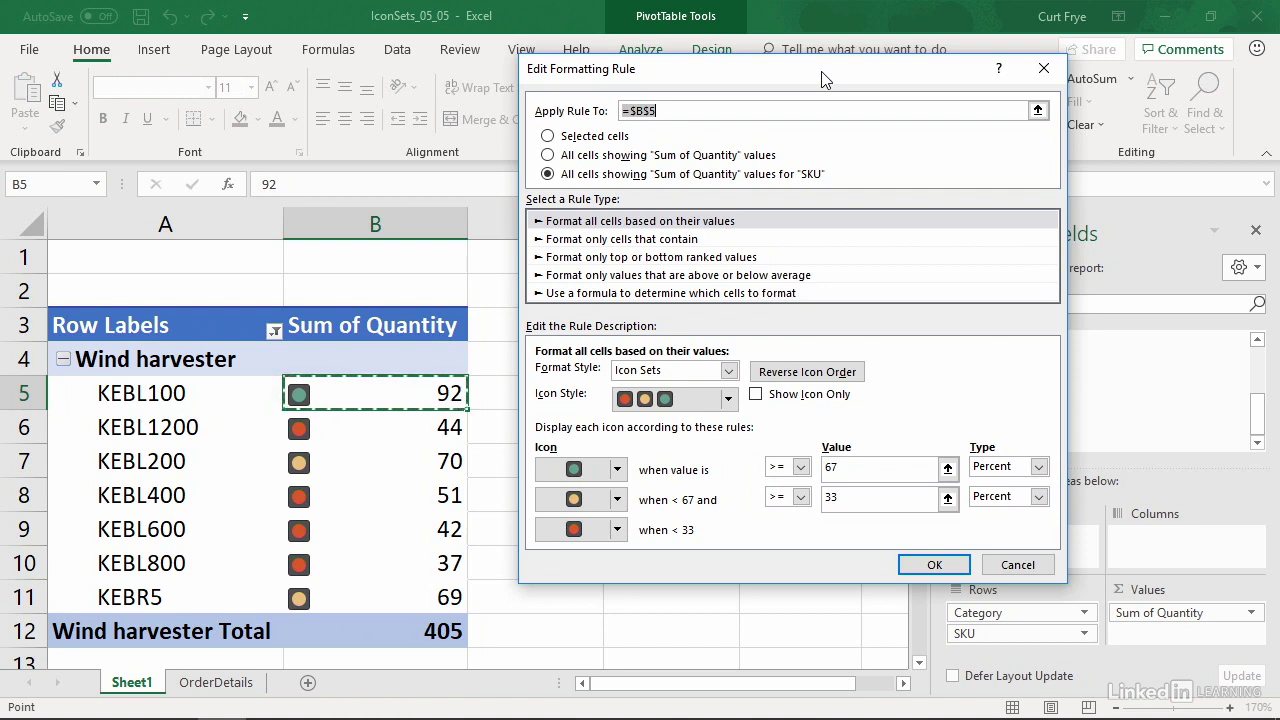
left_click(882, 464)
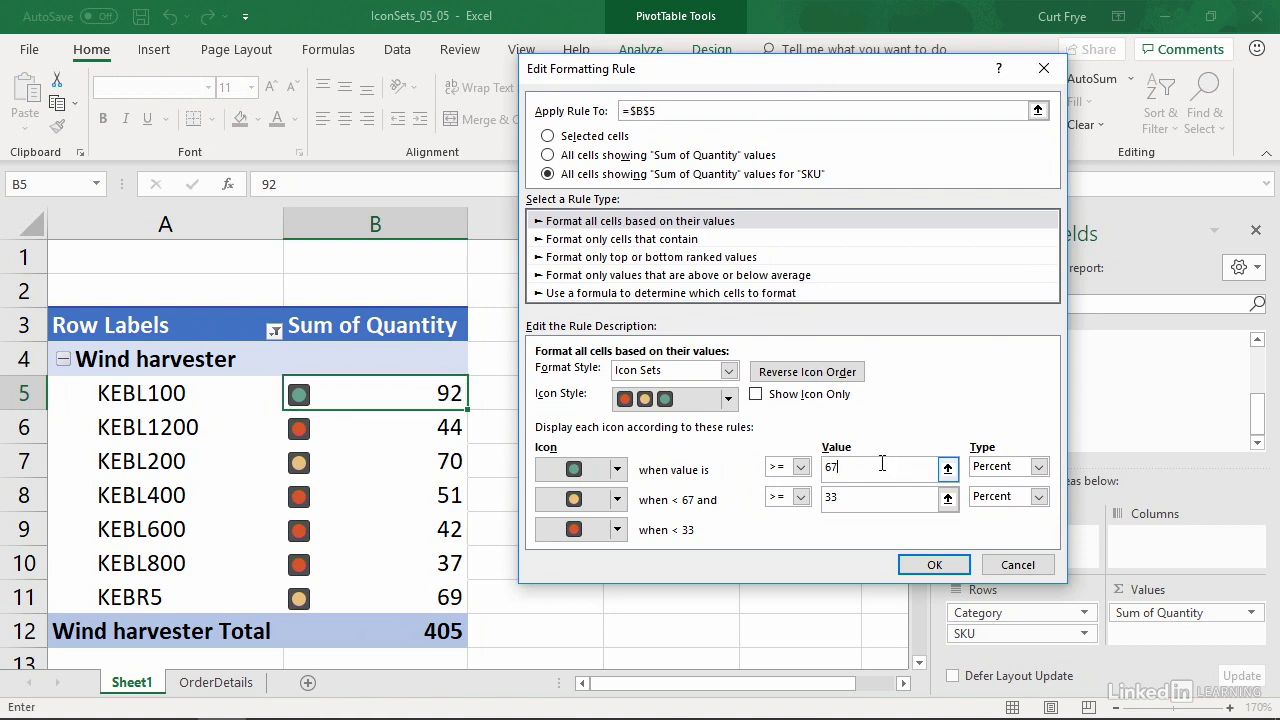
key("BackSpace")
key("BackSpace")
type("50")
left_click(925, 565)
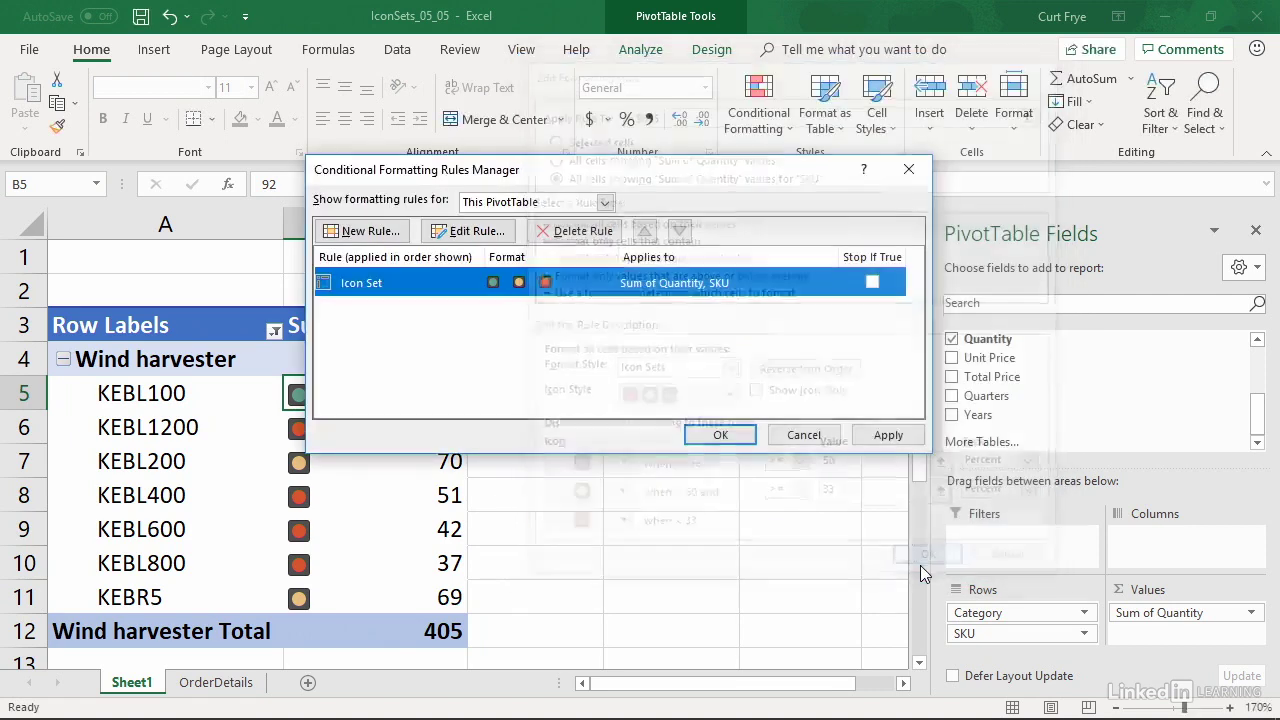
left_click(866, 439)
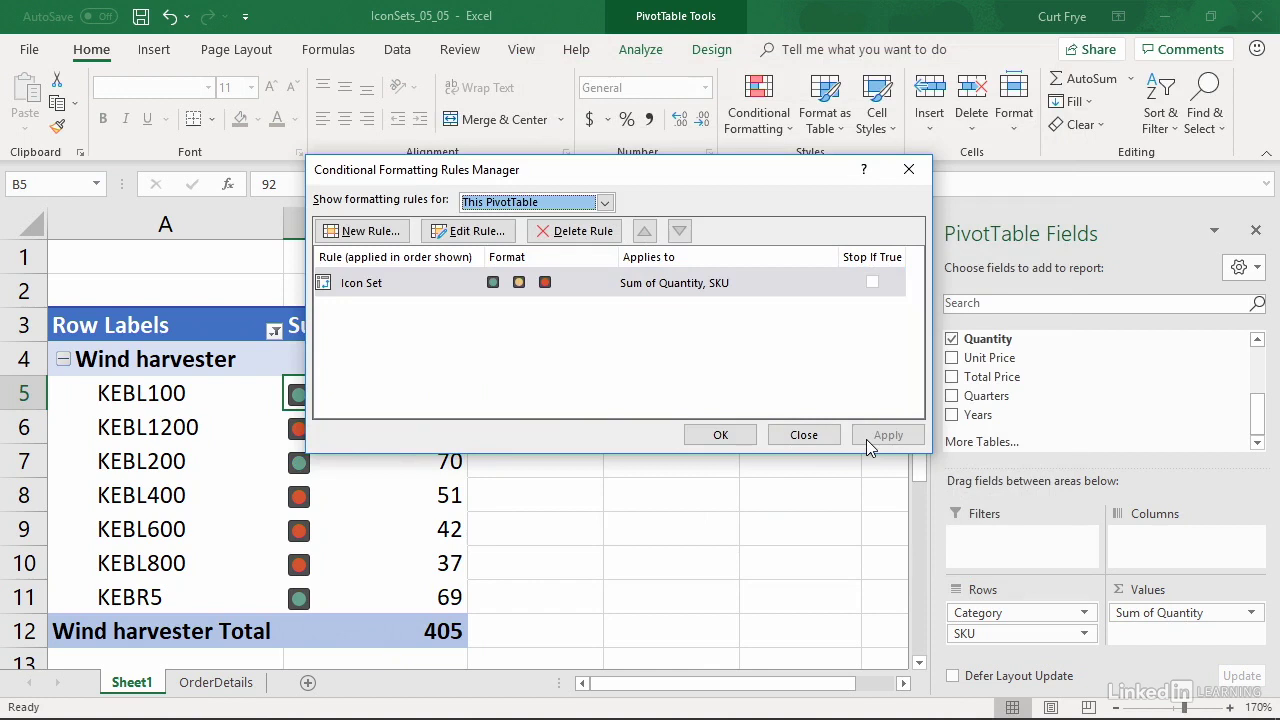
Reopen the icon set rule for editing and set the green light's threshold to the number 60.
left_click_drag(690, 169, 893, 200)
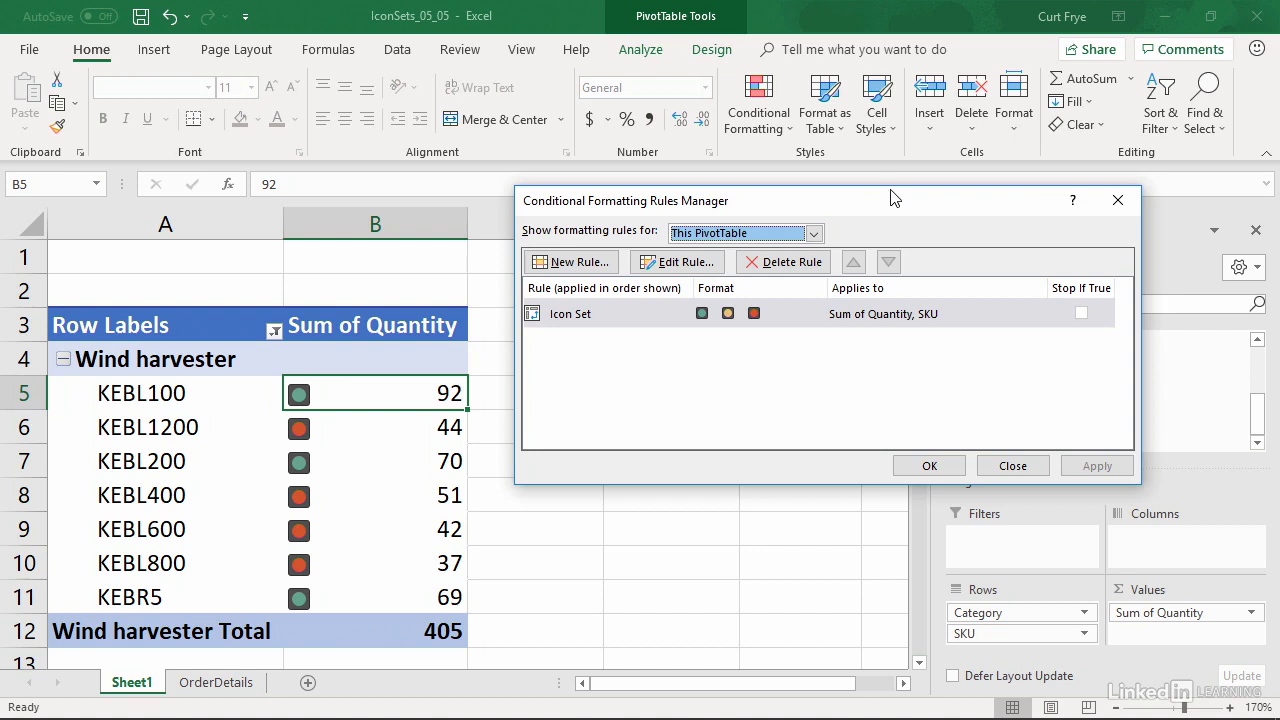
left_click(650, 313)
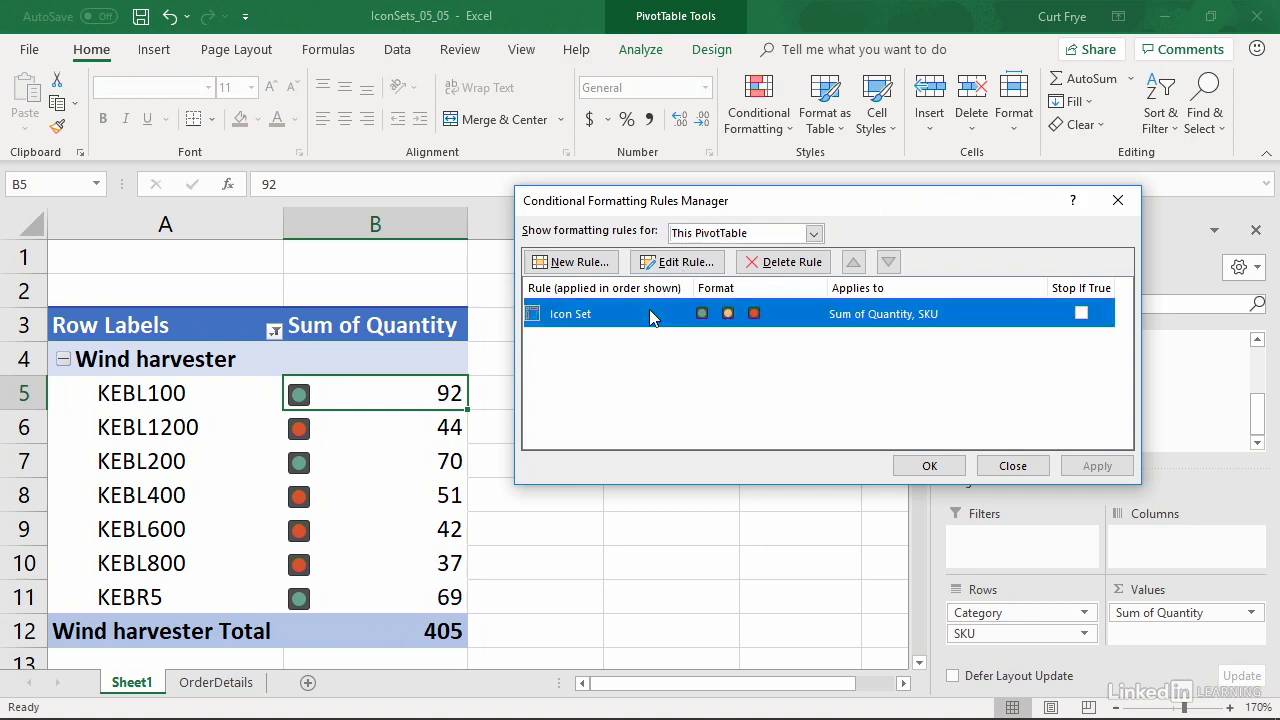
left_click(678, 262)
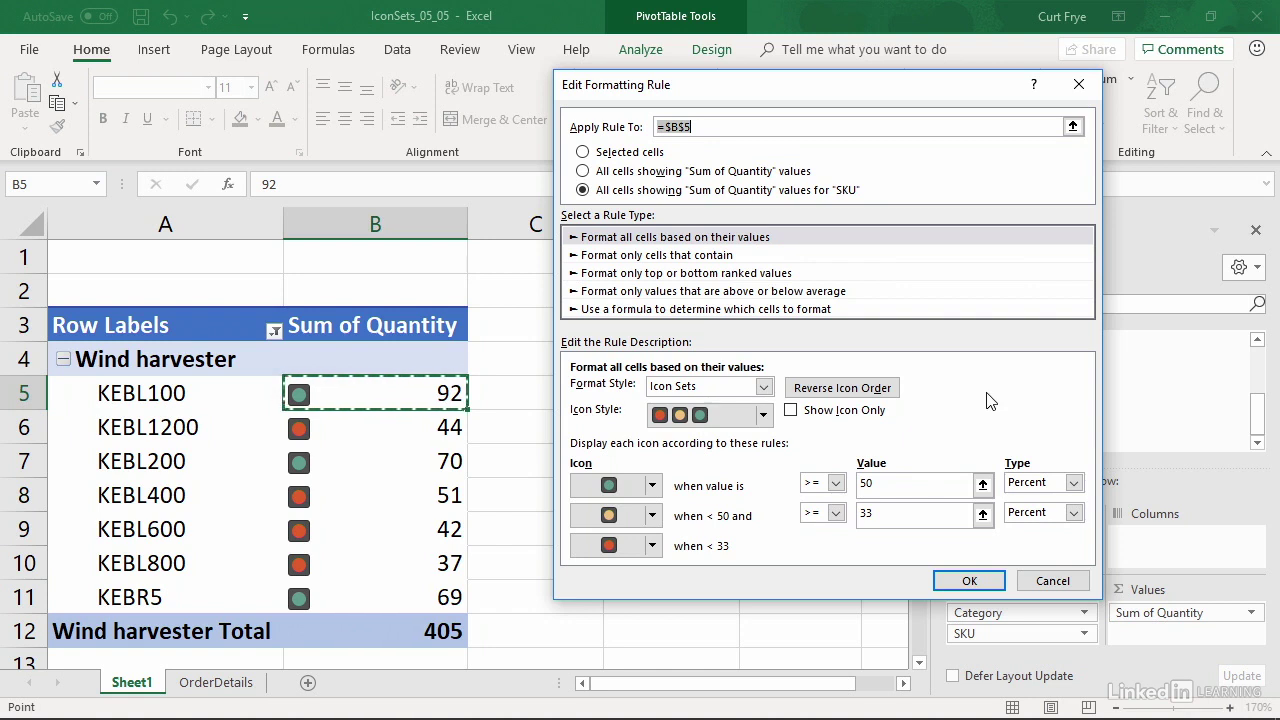
left_click(1074, 484)
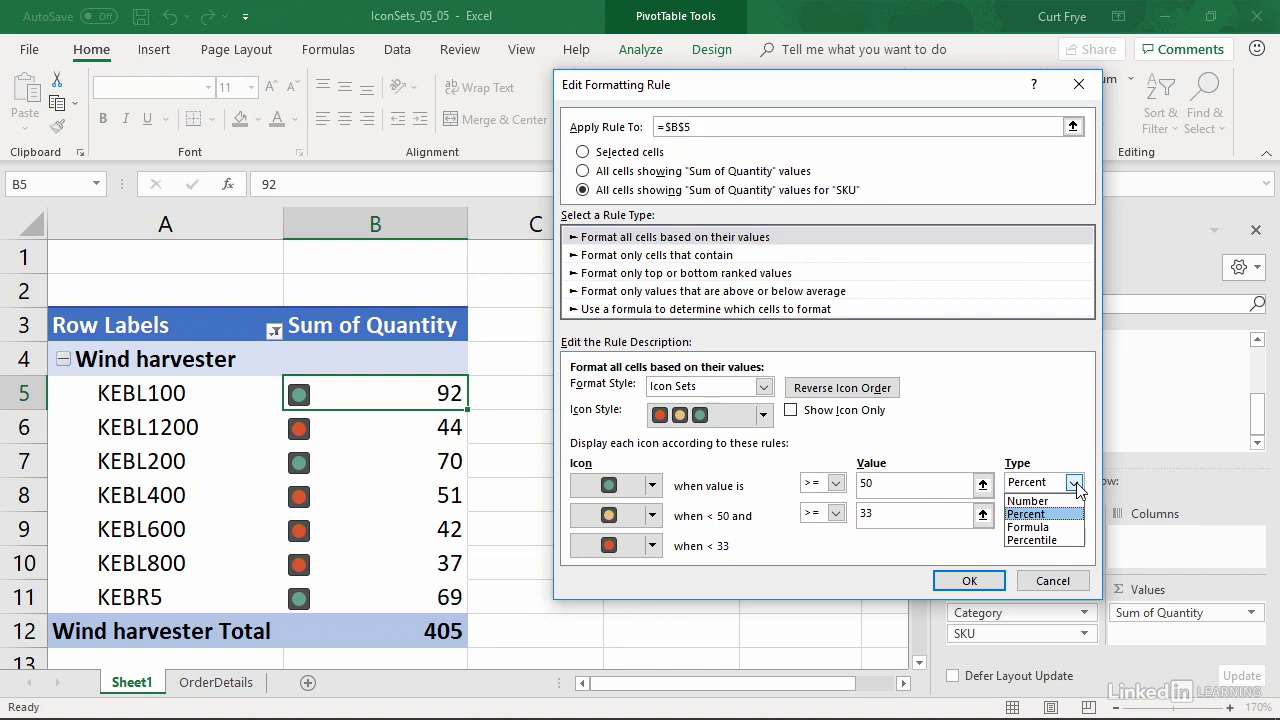
left_click(1028, 500)
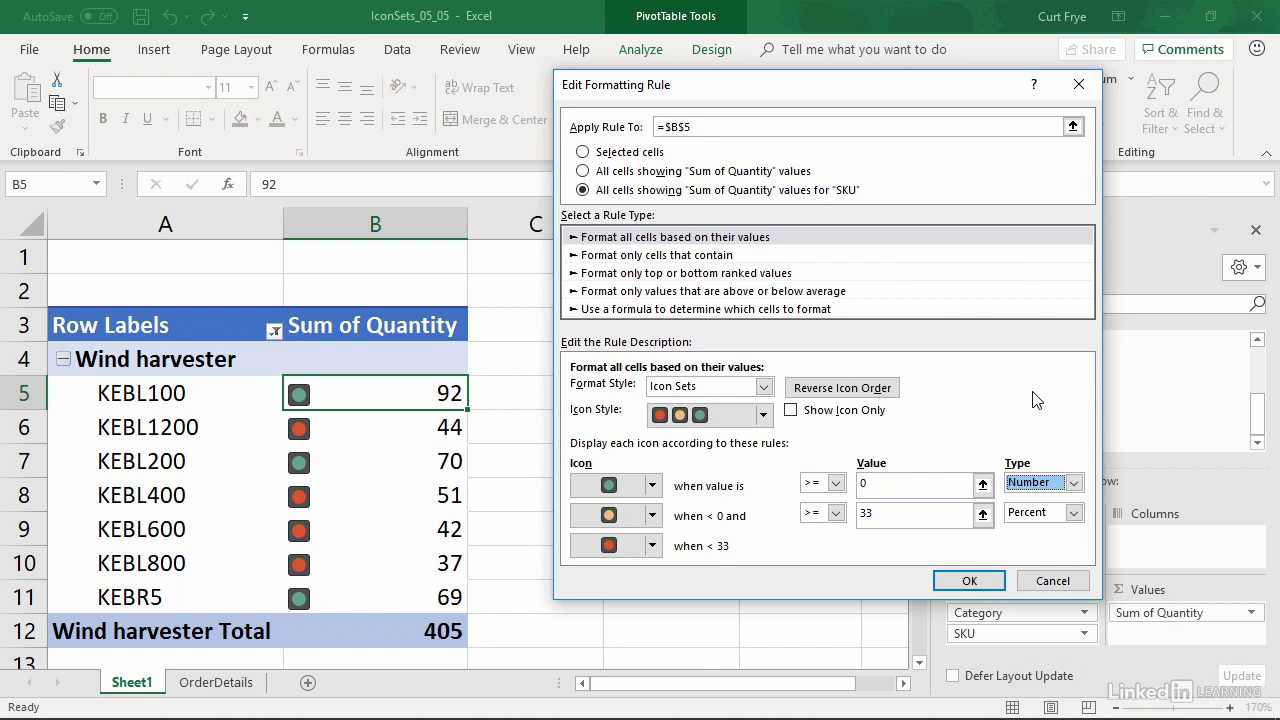
left_click(896, 481)
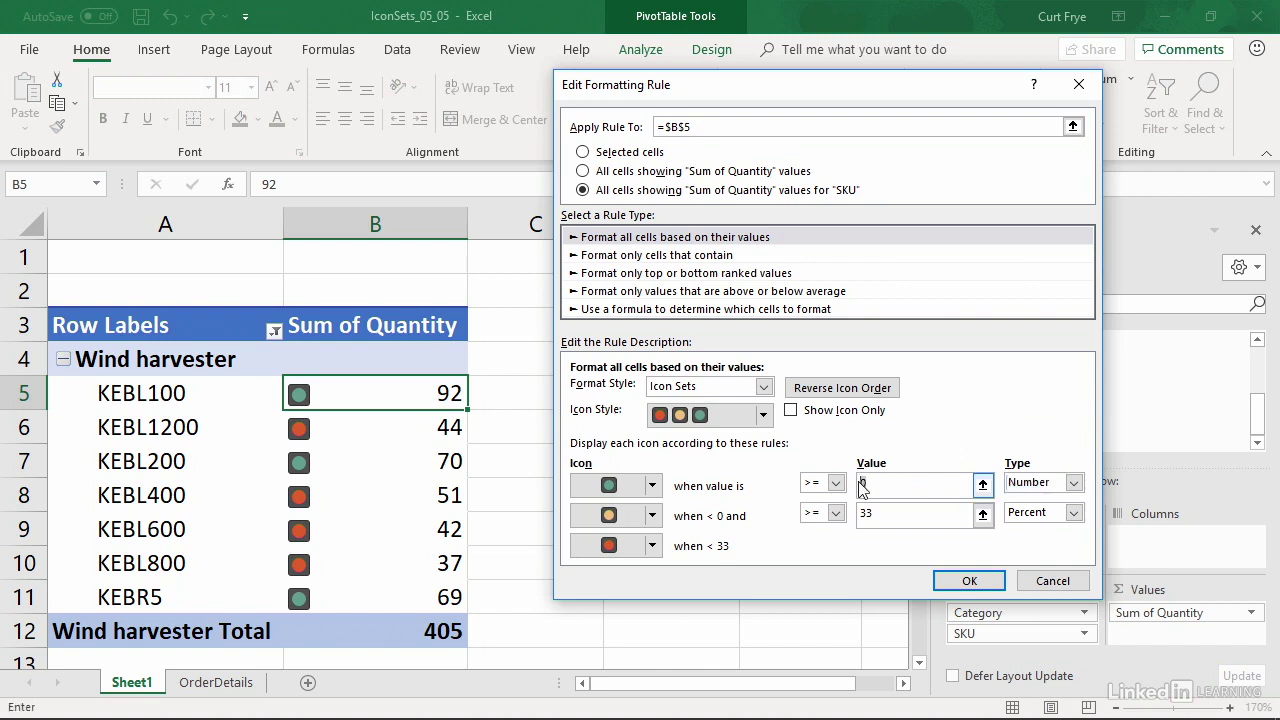
type("60")
Set the yellow light's threshold to the number 39 and apply the edited rule to the PivotTable.
left_click(1073, 513)
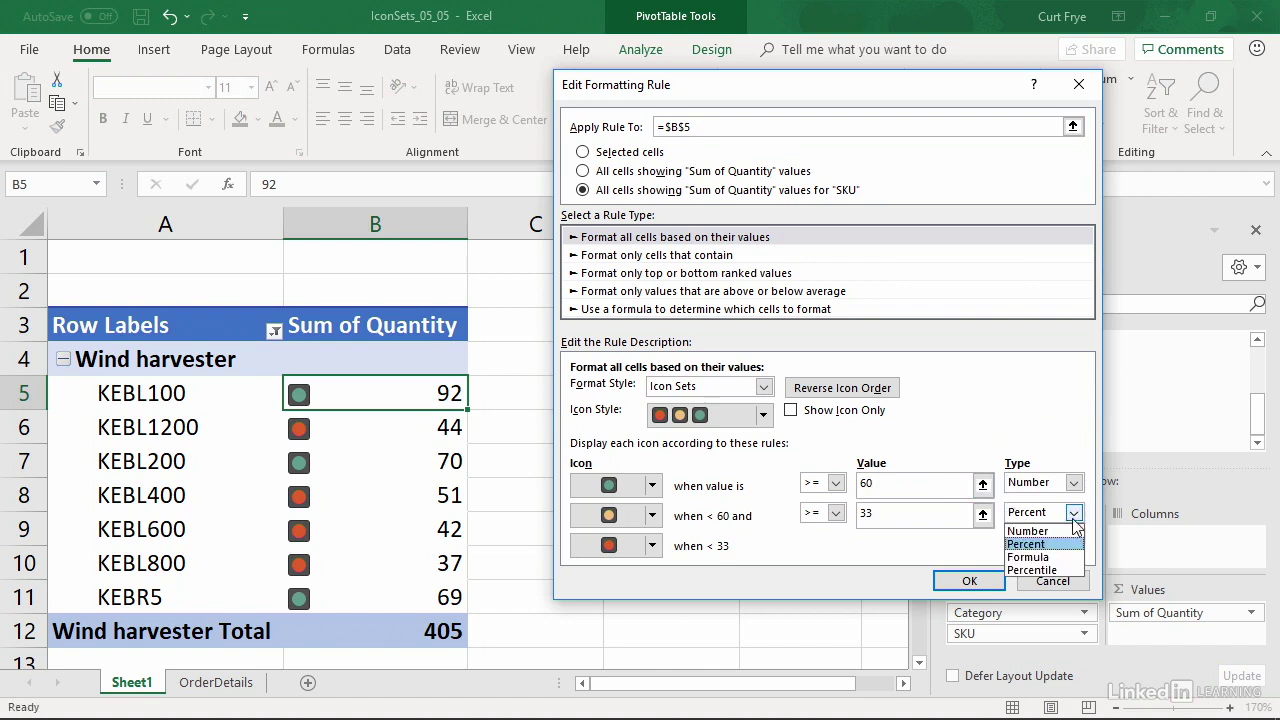
left_click(1050, 531)
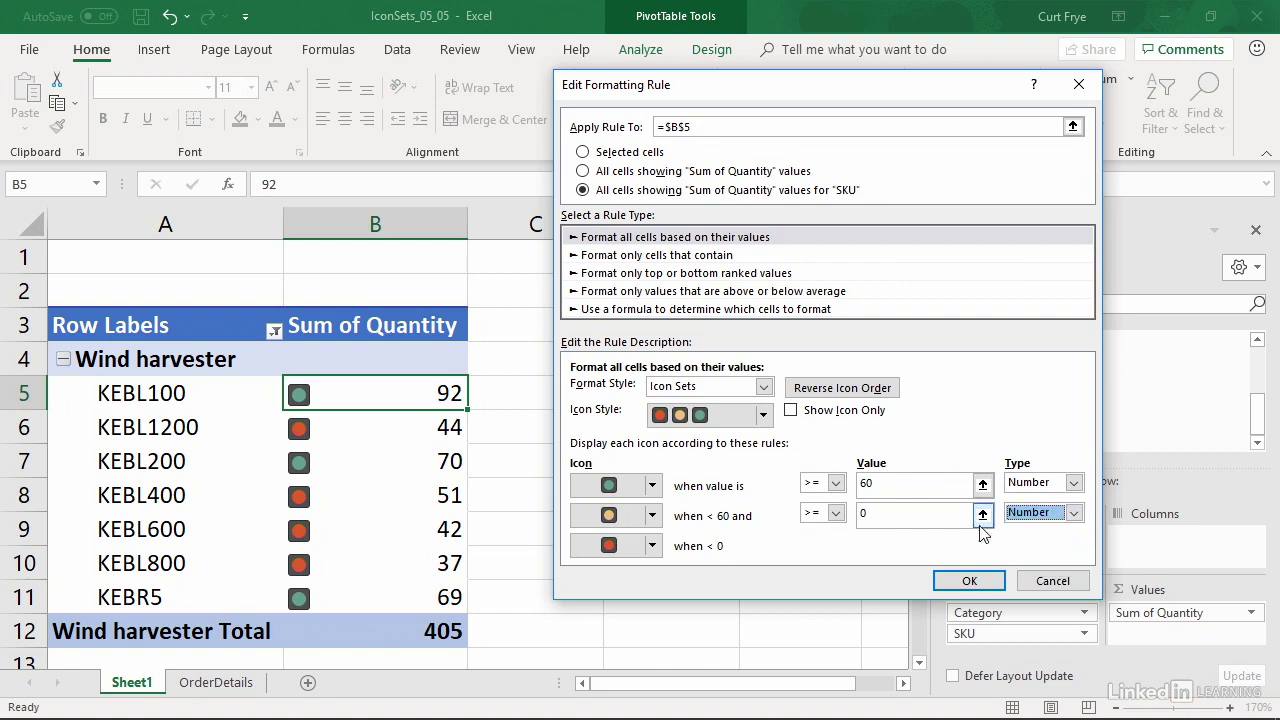
left_click(944, 514)
key("BackSpace")
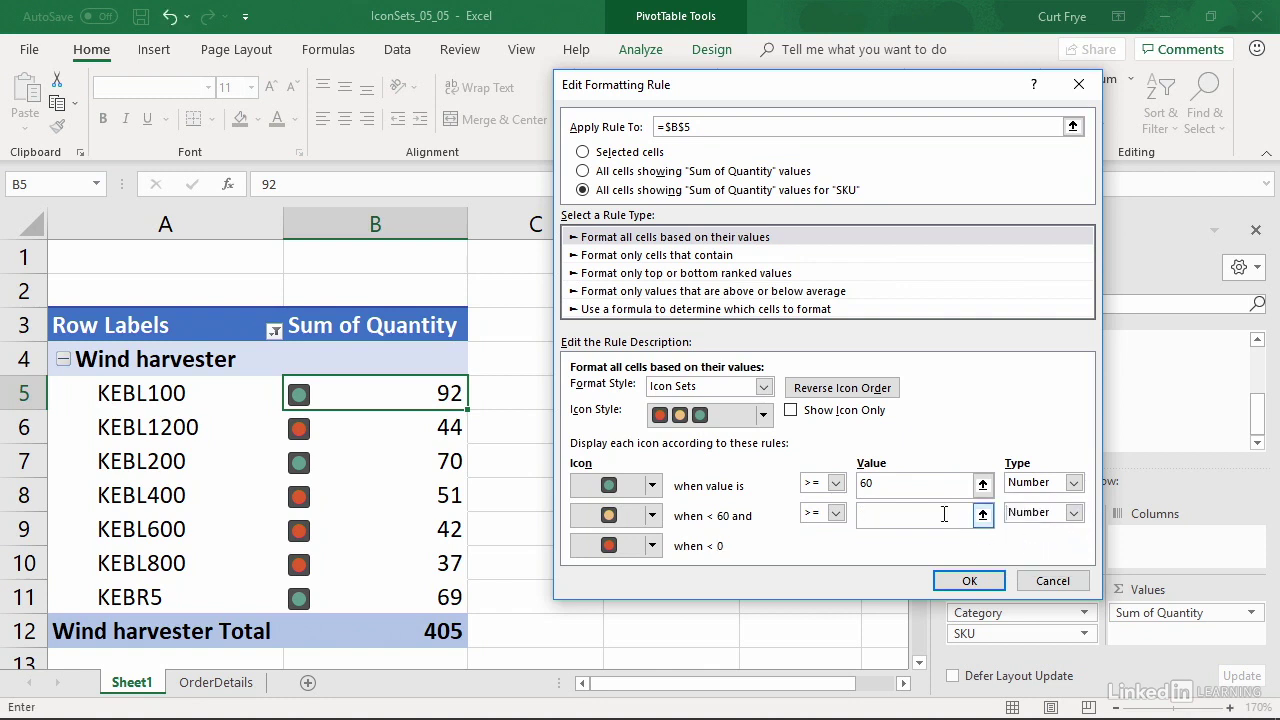
type("39")
left_click(962, 584)
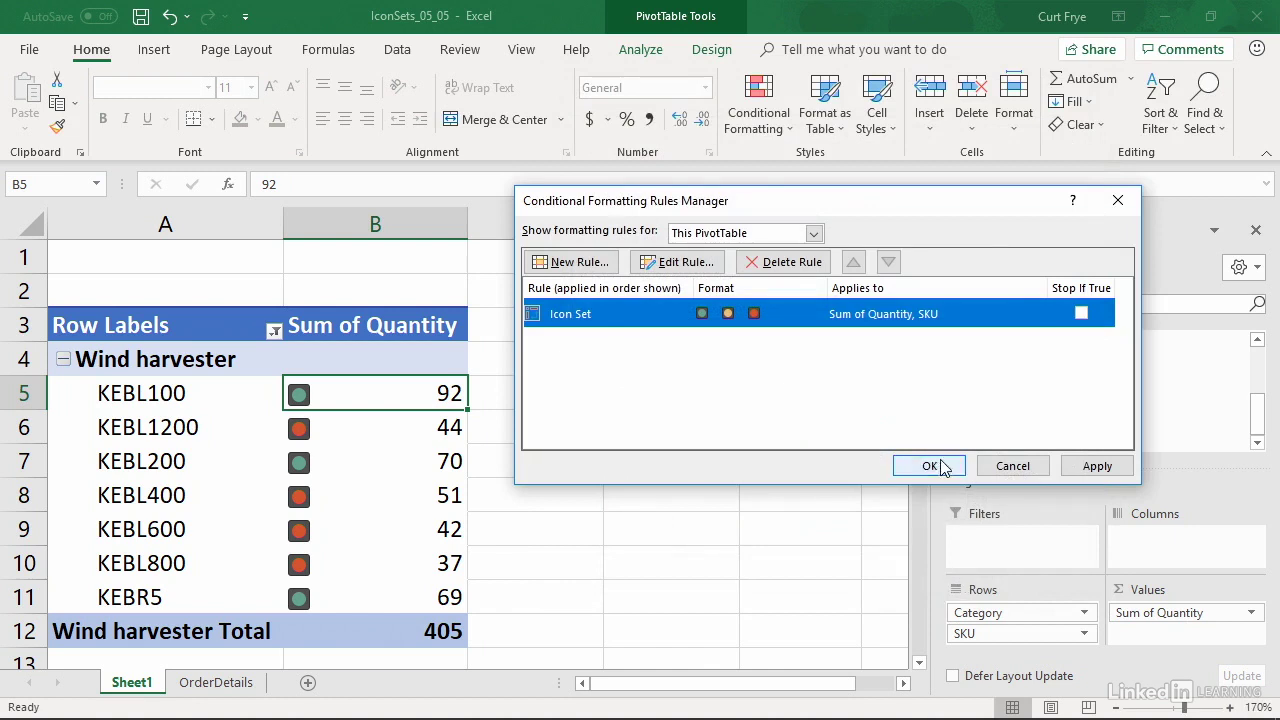
left_click(1095, 473)
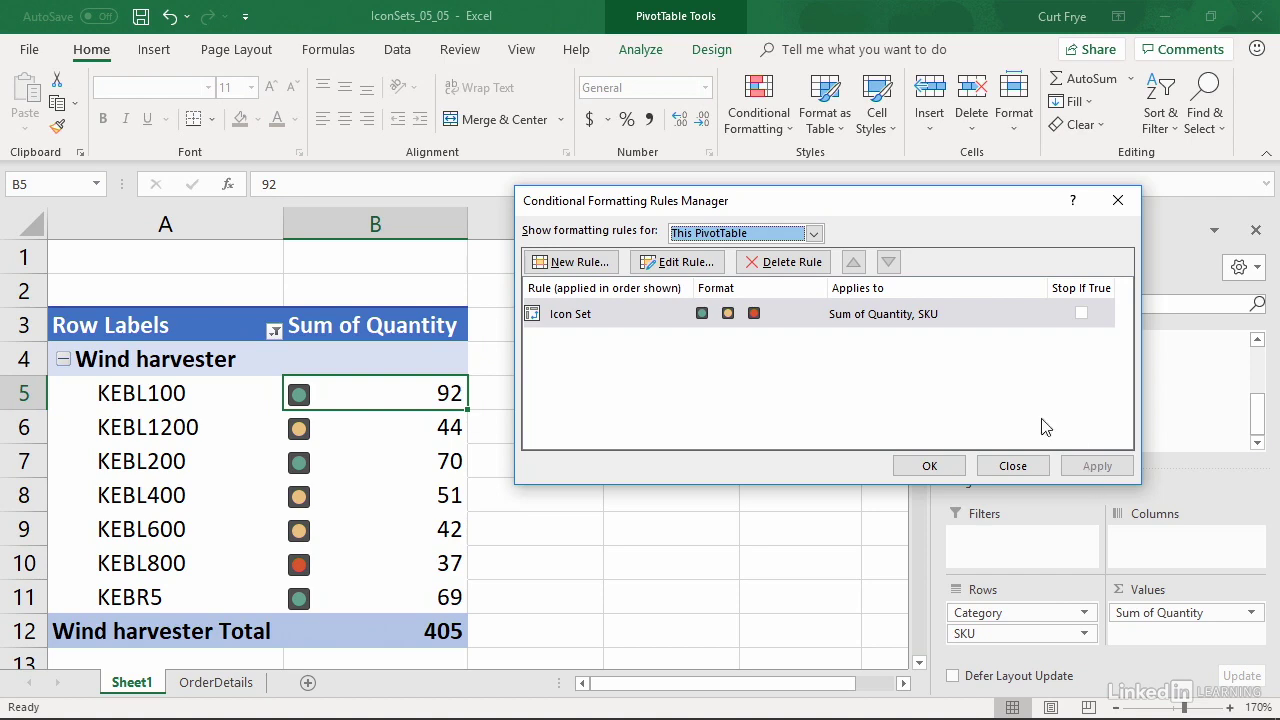
Edit the icon set rule to show only the icons without the quantities, apply it and close the rules manager.
left_click(618, 313)
left_click(677, 261)
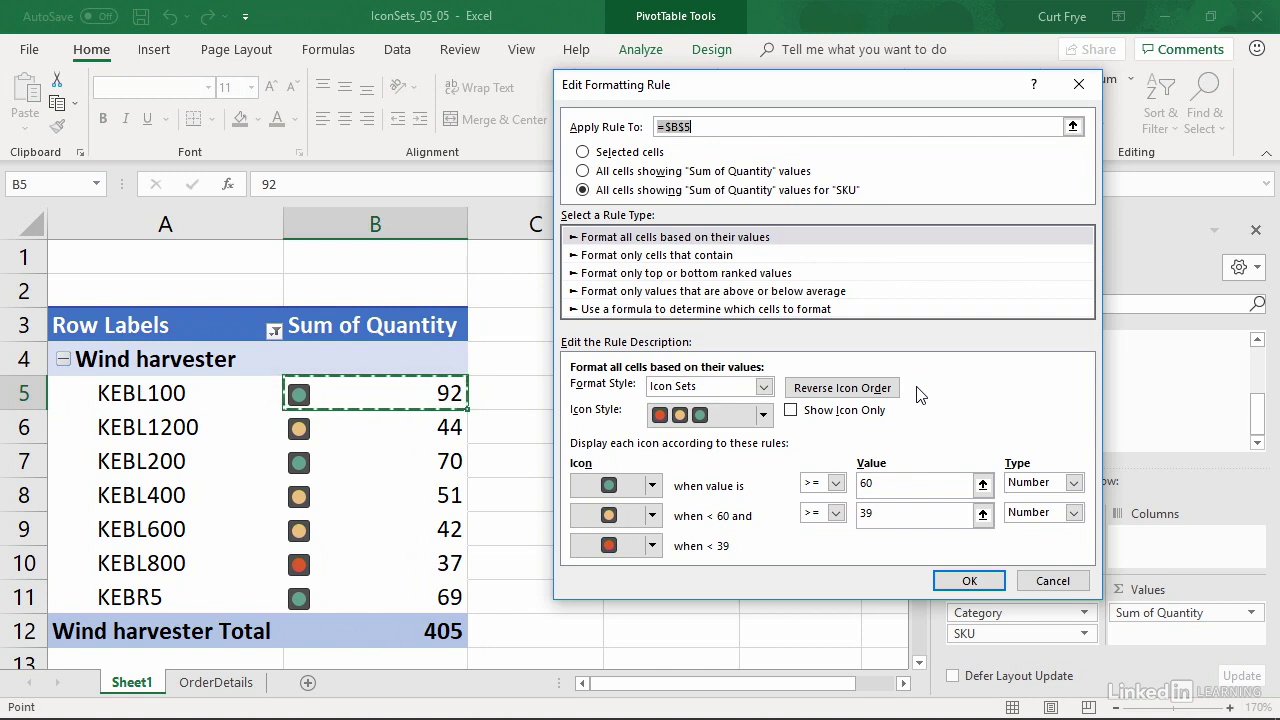
left_click(797, 412)
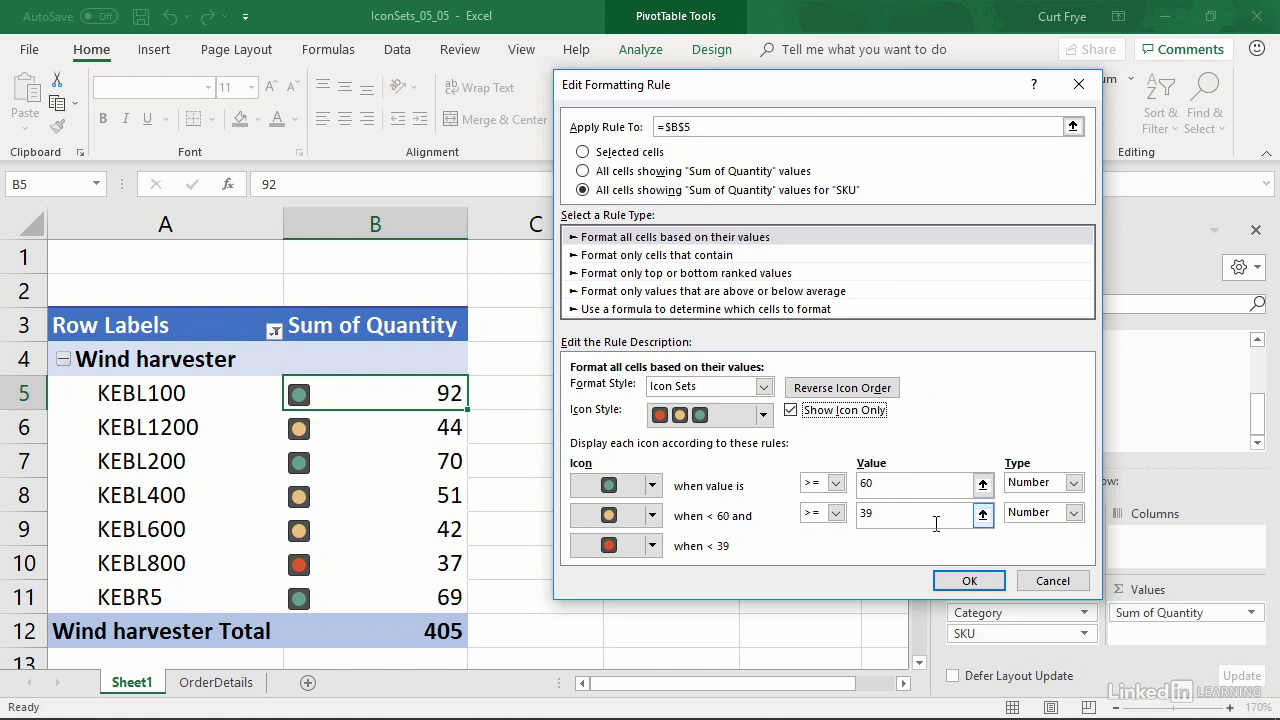
left_click(967, 582)
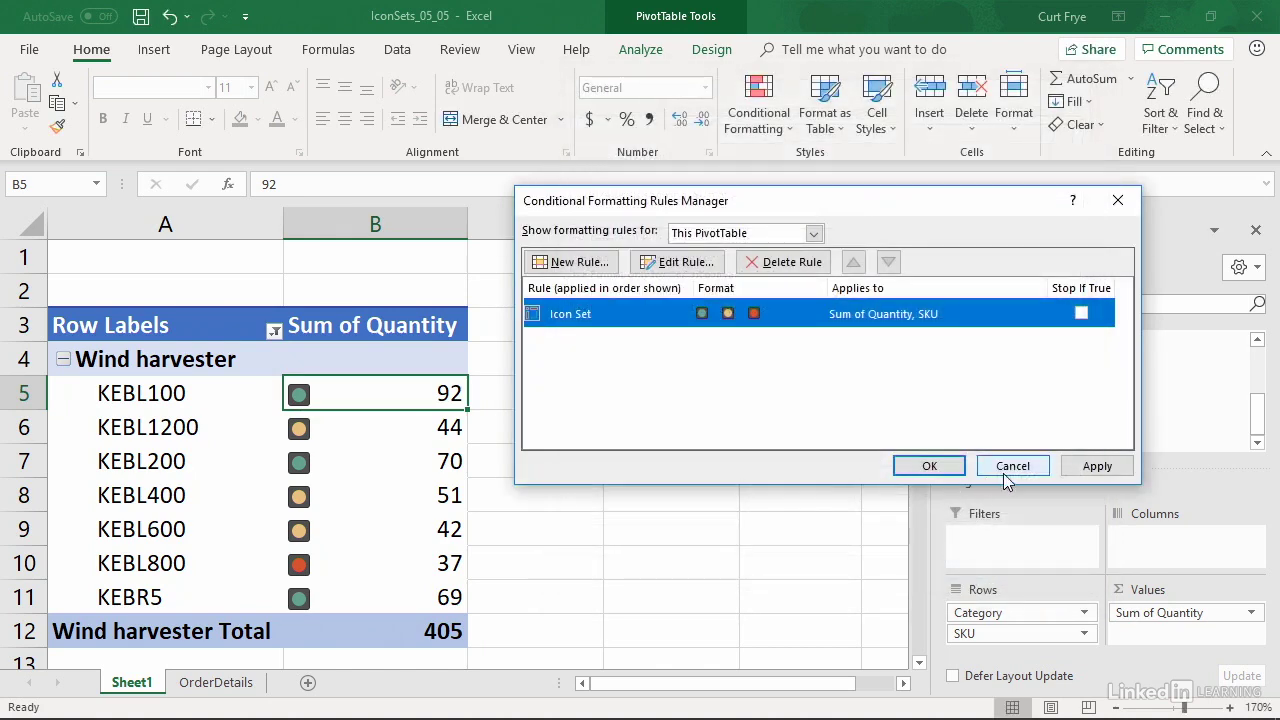
left_click(1095, 466)
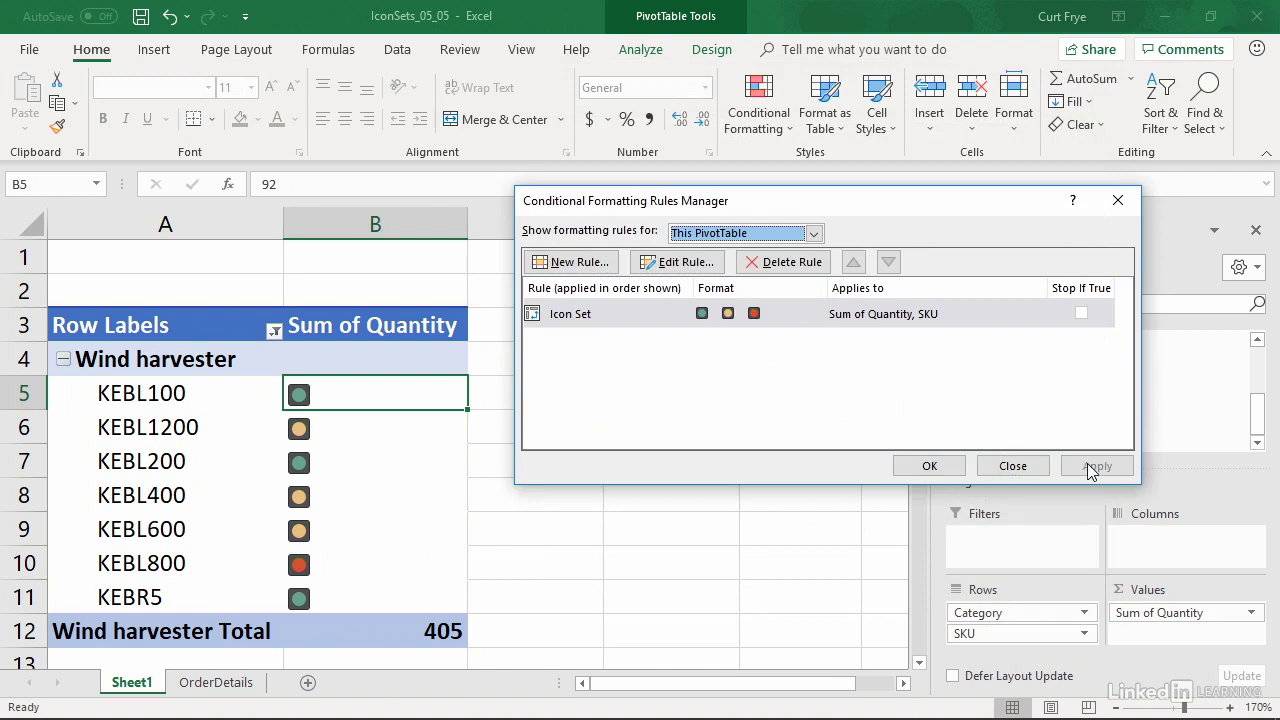
left_click(930, 467)
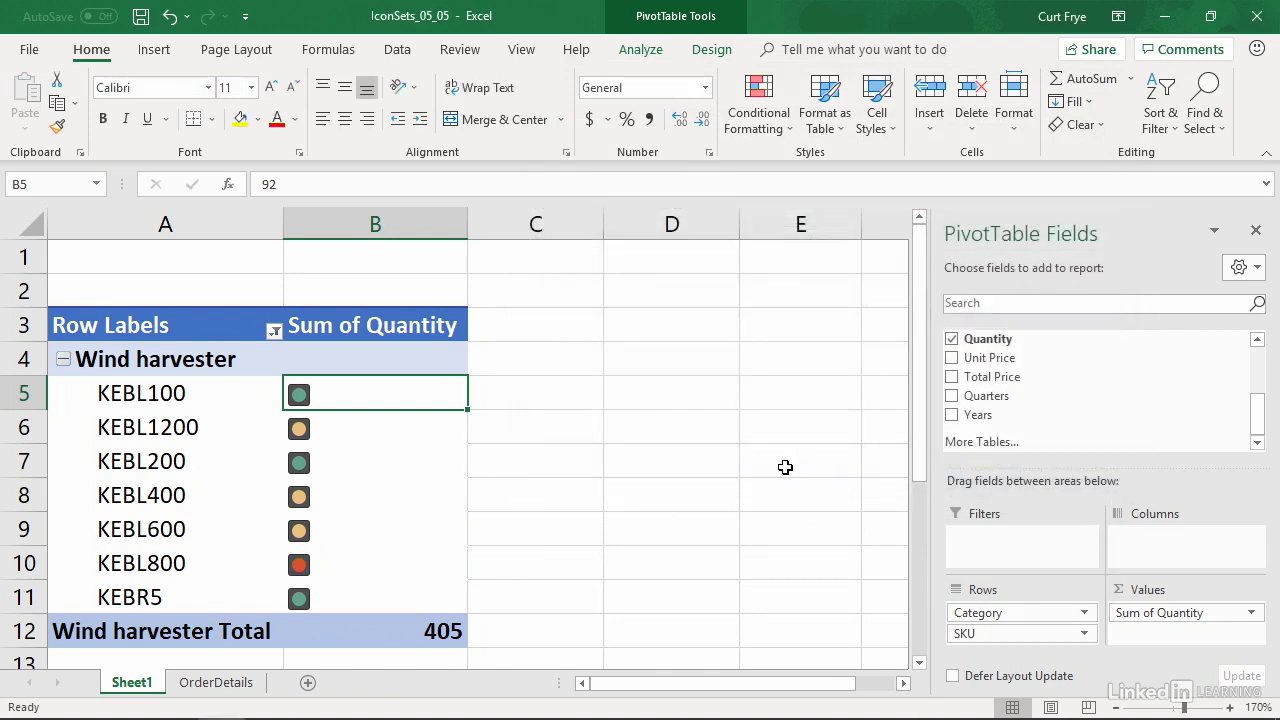